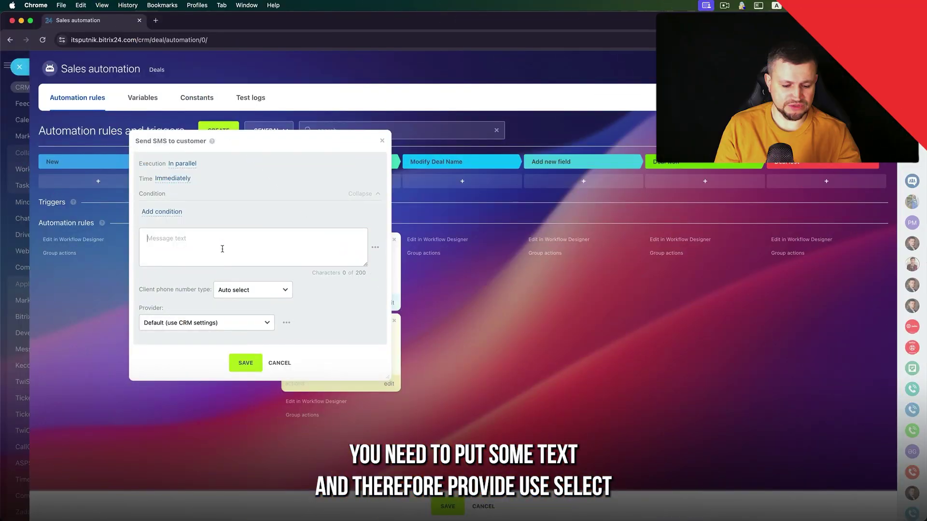
- Configure the Send SMS to customer rule with the message text "test" and the provider "[TwiSMS dev] Sending sms via twilio"
click(204, 323)
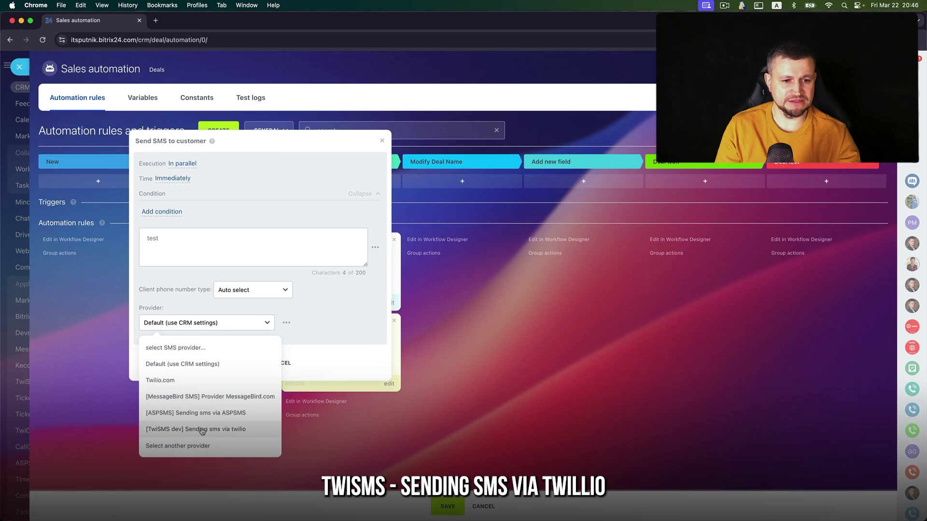
click(229, 429)
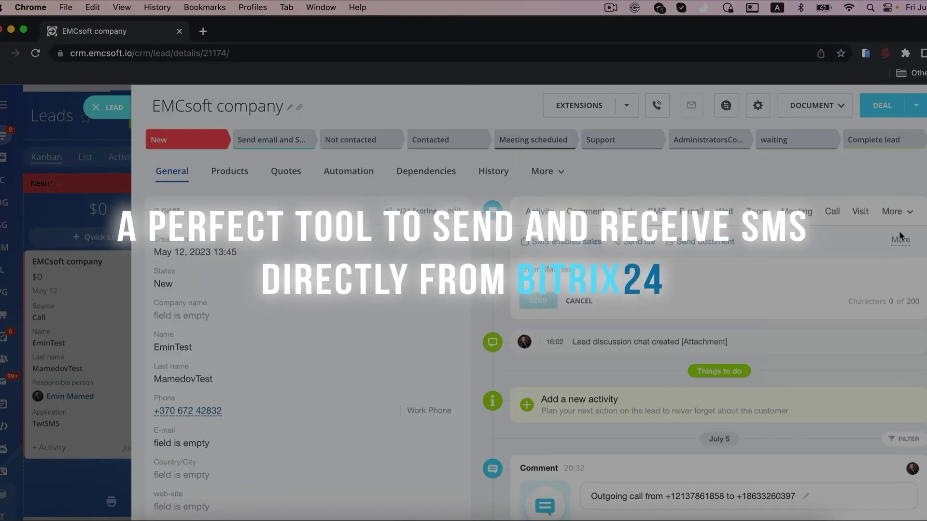
- Send the EMCsoft company lead an SMS greeting the contact by first name and saying "Waiting in our office"
text(Hello Emin! Waiting in o)
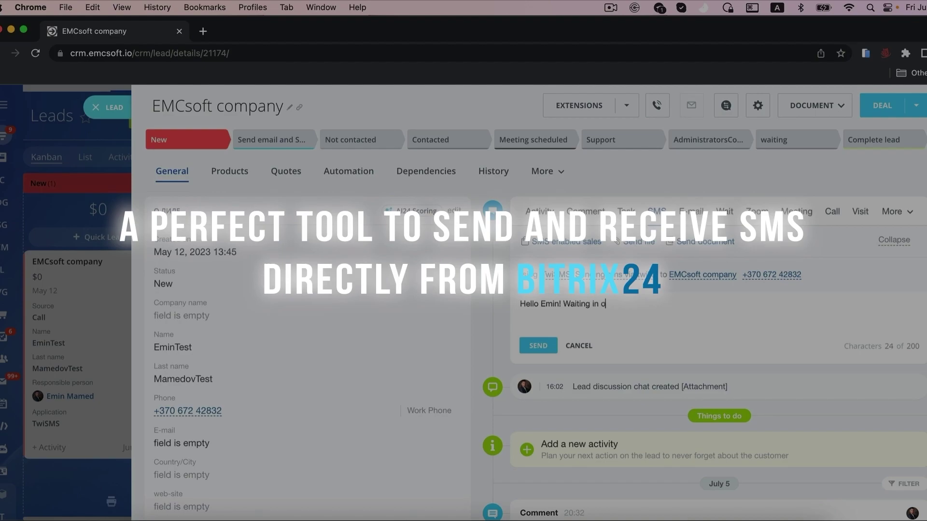
text(ur office)
click(536, 347)
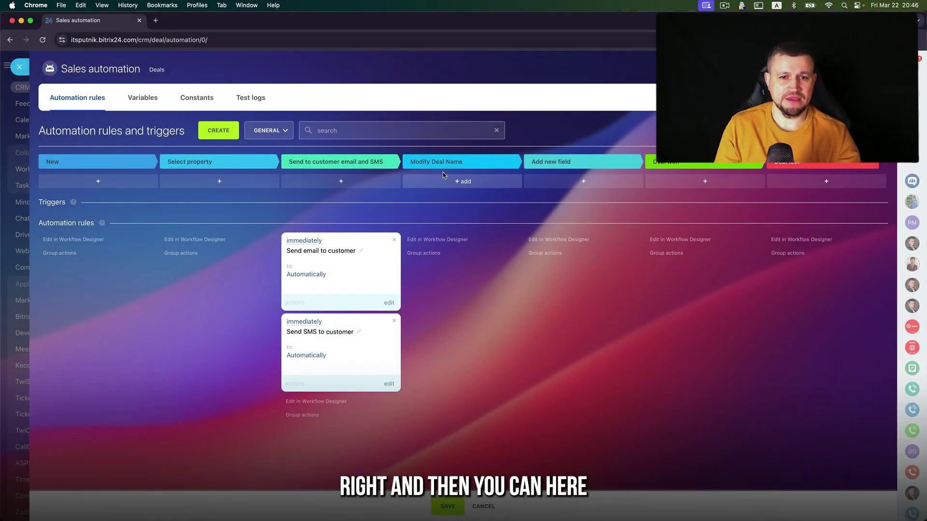
- Add a Modify item rule to the Modify Deal Name stage that sets Name to {{ID}}-{{Name}} on behalf of an employee
click(466, 180)
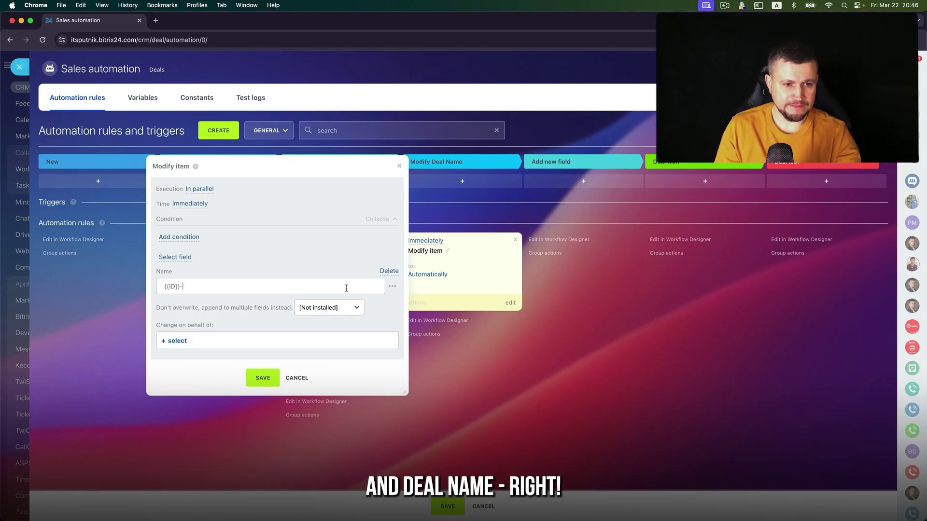
click(392, 286)
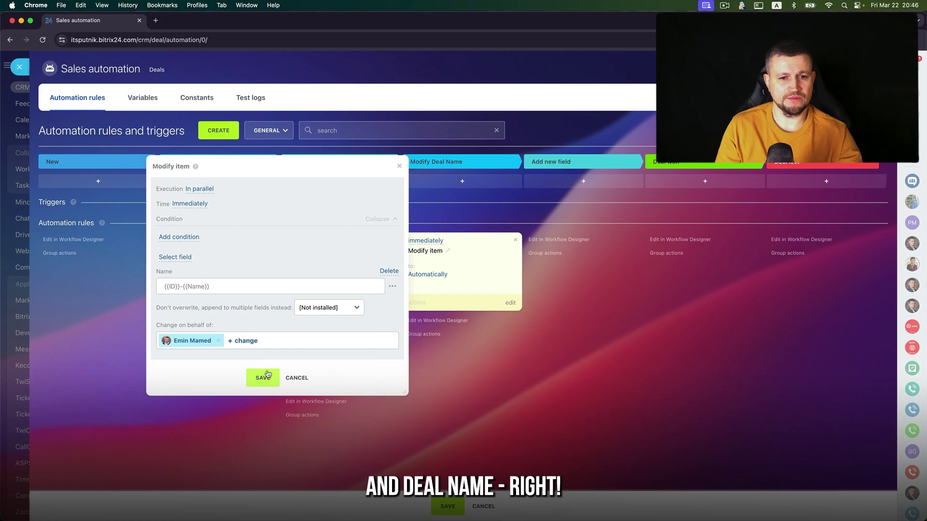
click(262, 378)
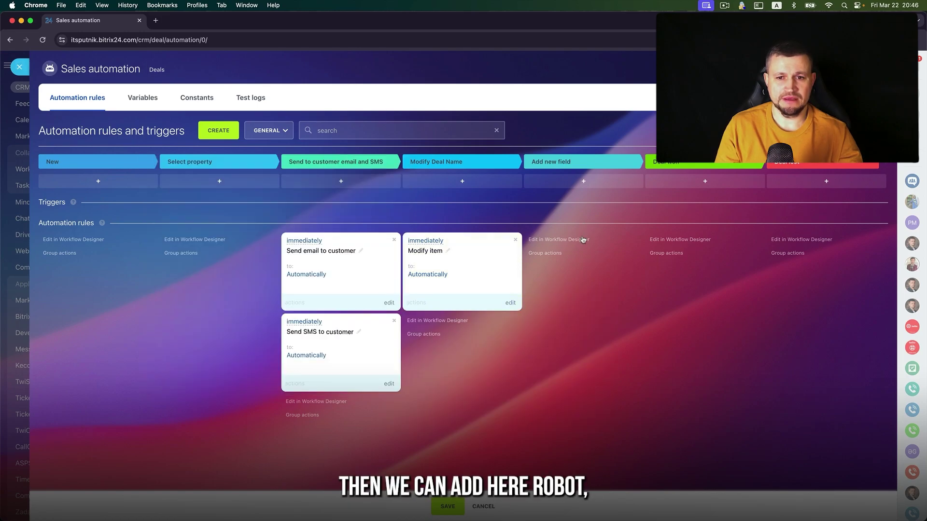
- Create a Modify item rule for the Add new field stage and choose Second Deal name as the field to change
click(586, 182)
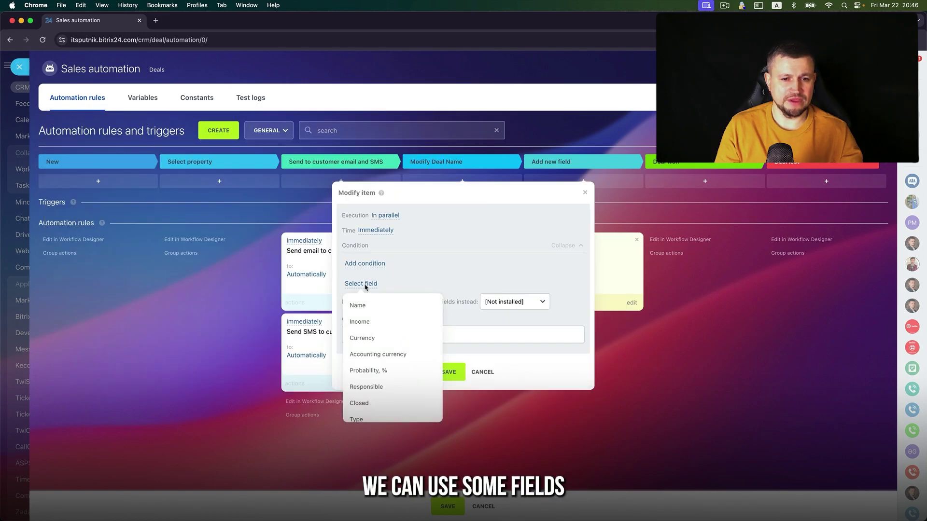
scroll(382, 356, down, 10)
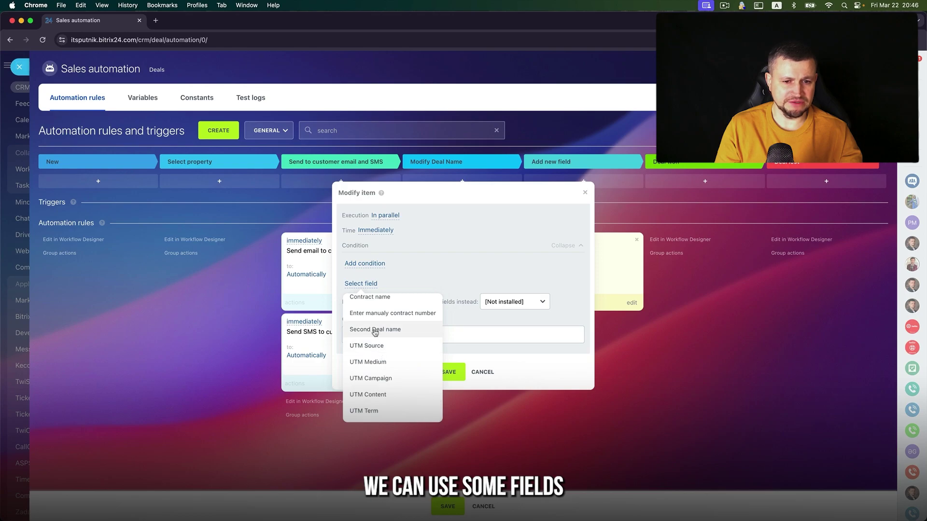
click(383, 329)
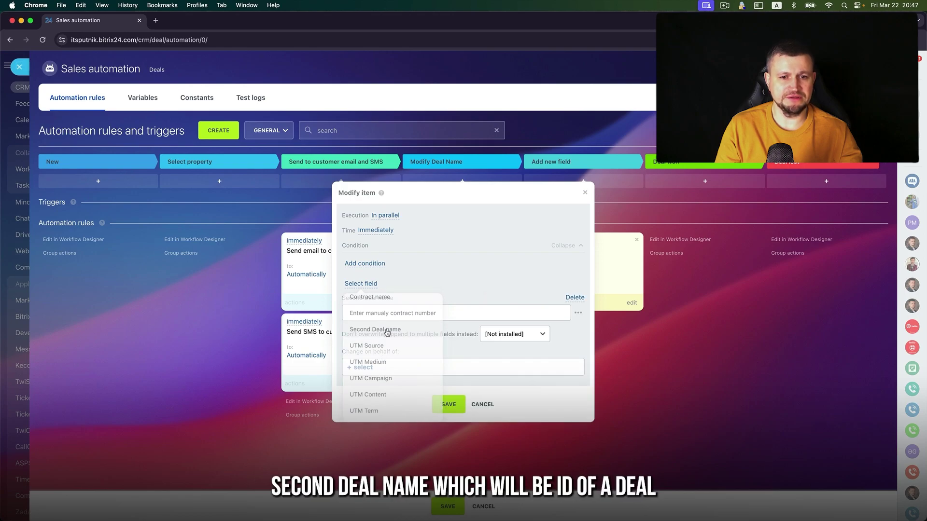
- Set the Second Deal name value to {{ID}}-{{Name}}-{{Amount (in accounting currency)}} using inserted deal fields
click(577, 316)
scroll(594, 415, down, 2)
scroll(593, 415, up, 2)
click(603, 367)
click(612, 383)
click(578, 313)
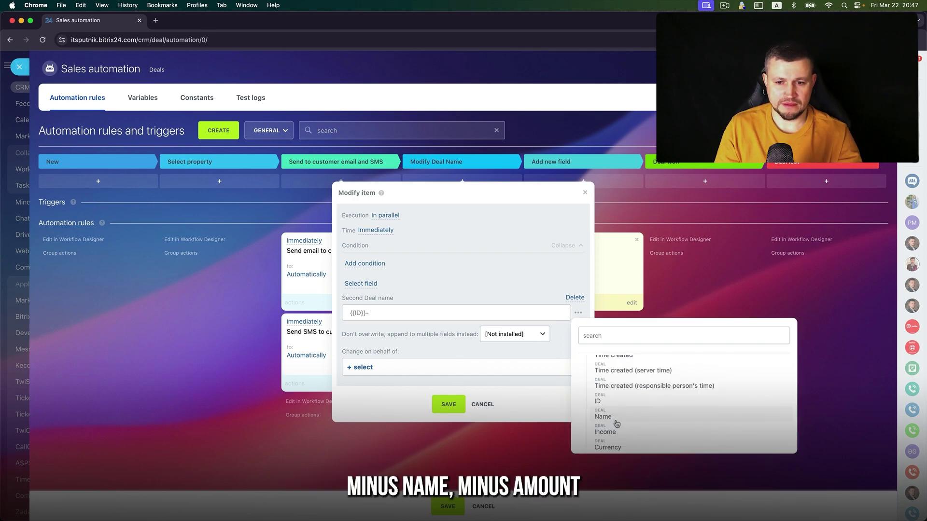
click(603, 416)
click(578, 313)
click(606, 400)
- Choose the employee on whose behalf the Second Deal name is changed and save the rule
click(363, 367)
click(382, 178)
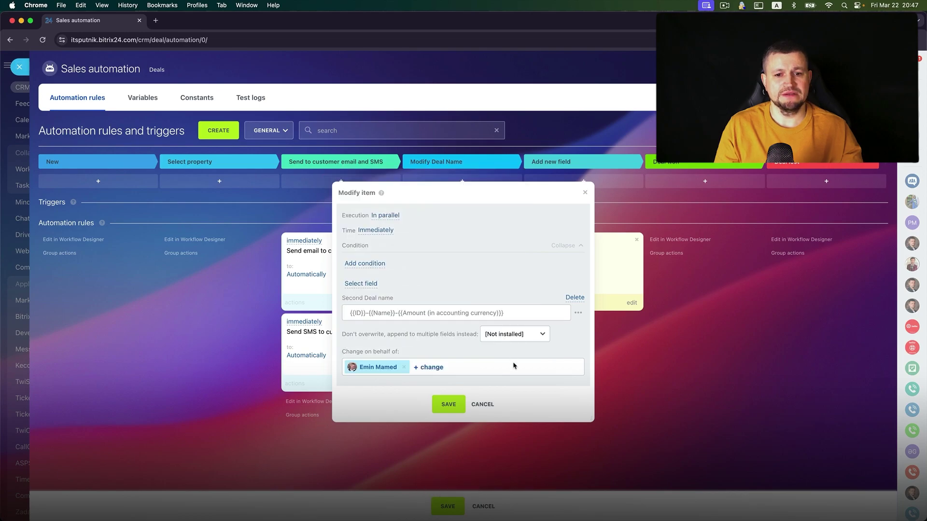
click(448, 404)
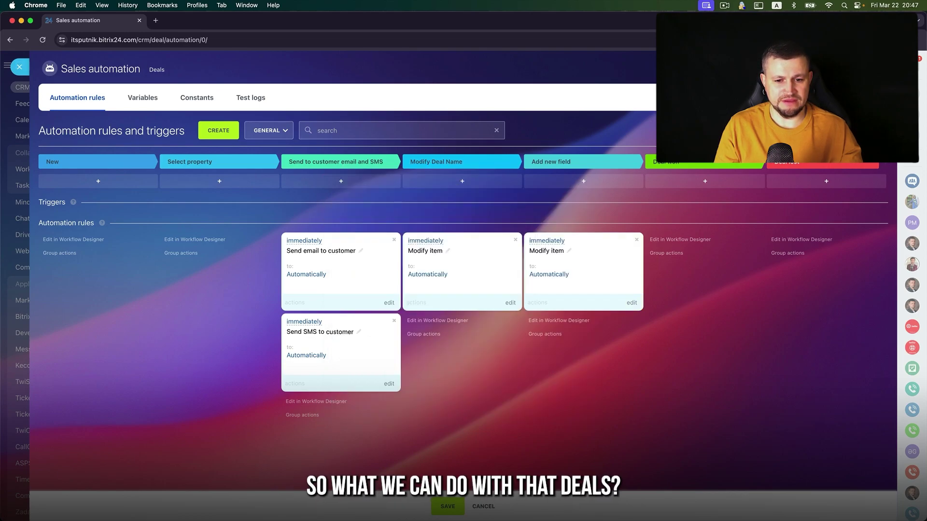
- Save the sales automation settings and start the automation rule test mode using a demo deal
click(449, 507)
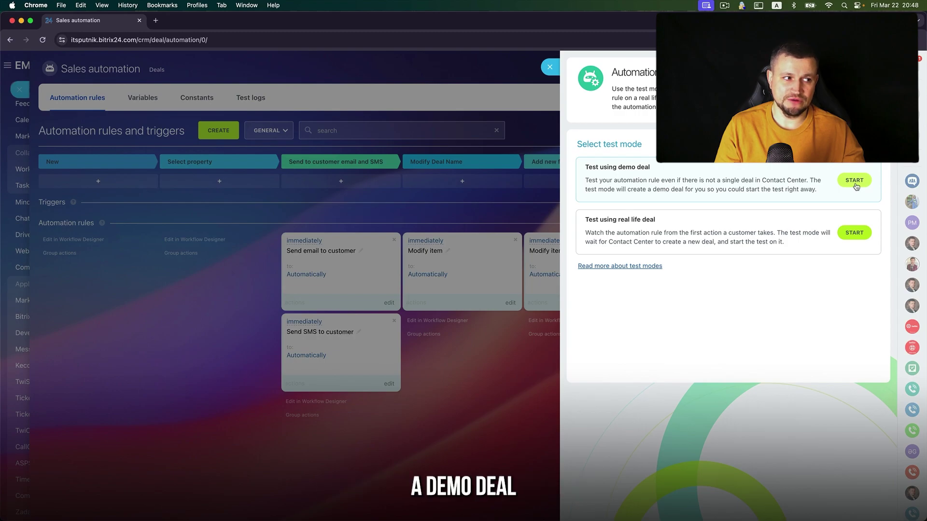
click(855, 180)
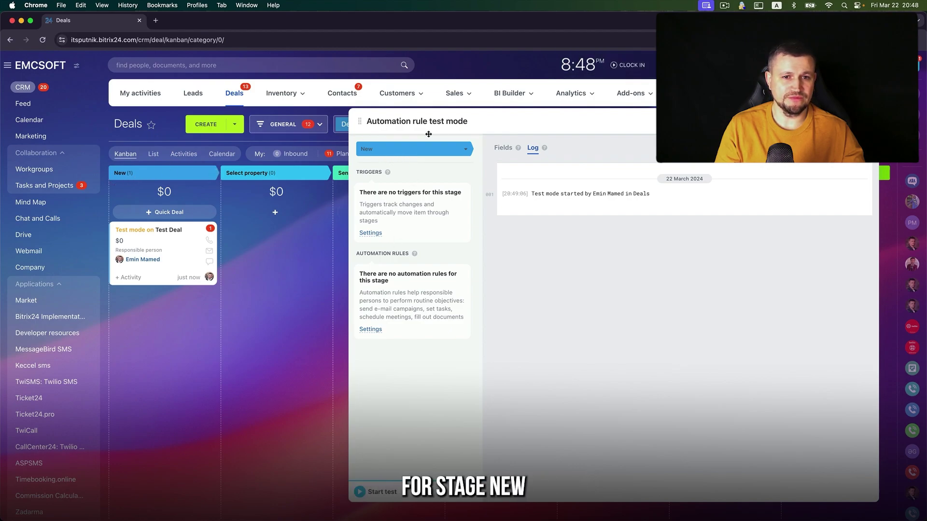
- Move the test deal through Select property to the Send to customer email and SMS stage and start the test
click(408, 154)
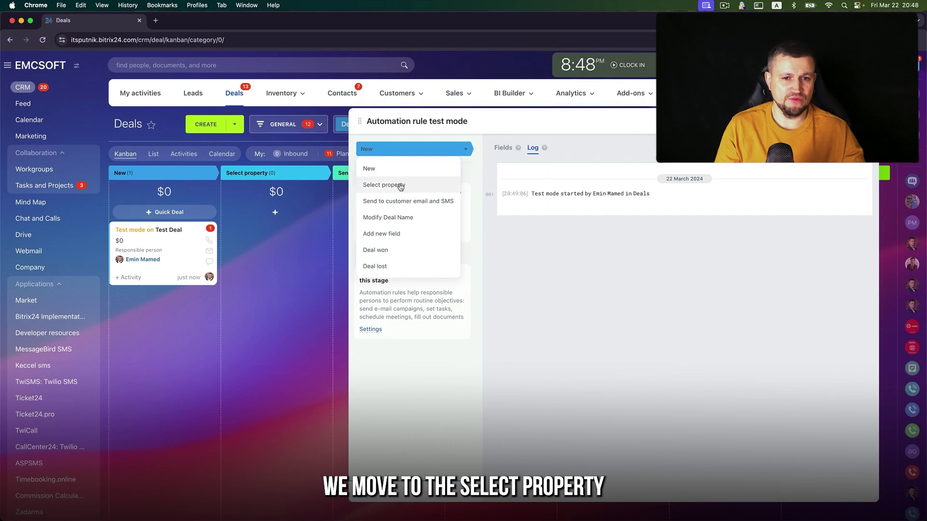
click(400, 188)
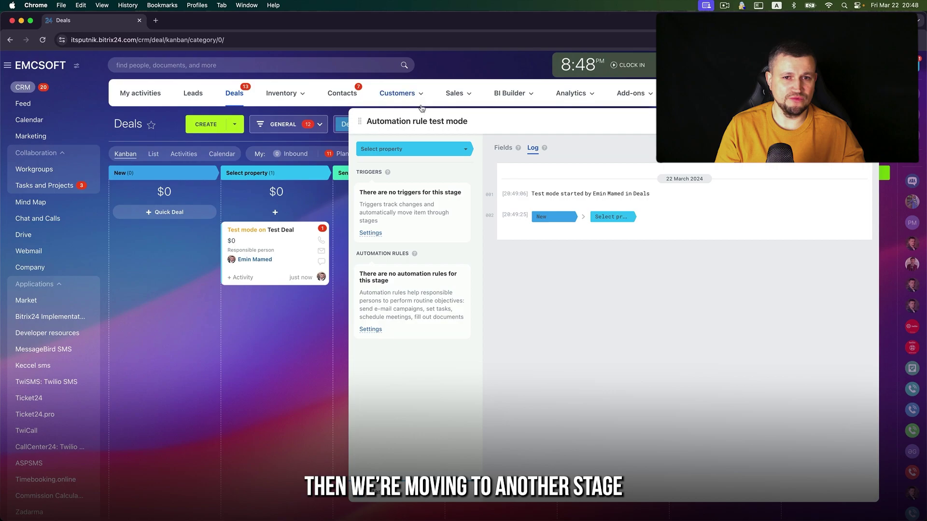
drag(403, 140, 480, 141)
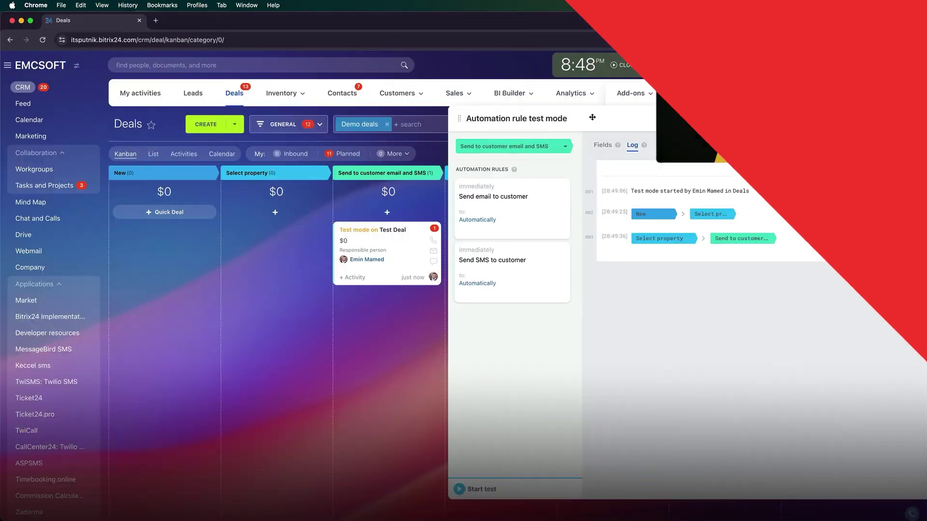
click(521, 472)
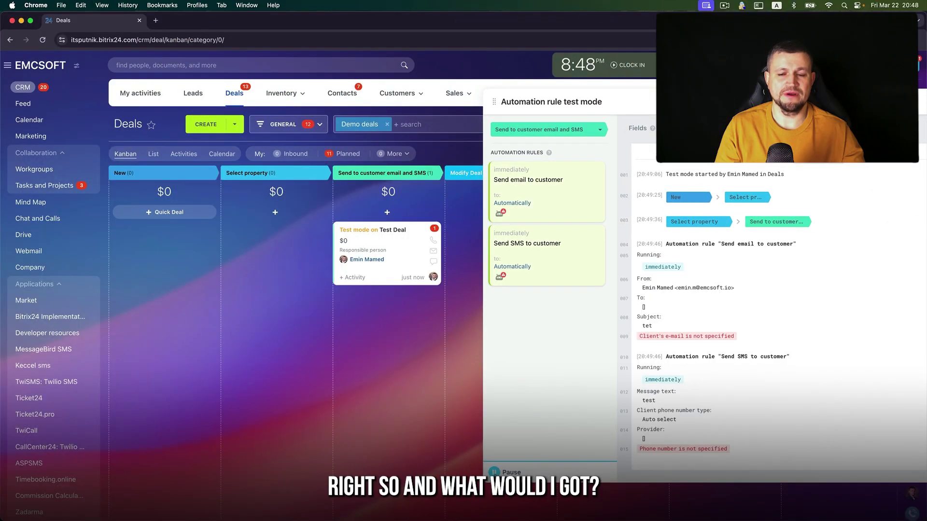
- Add the Name and Second Deal name fields to the fields watched during the test
click(637, 128)
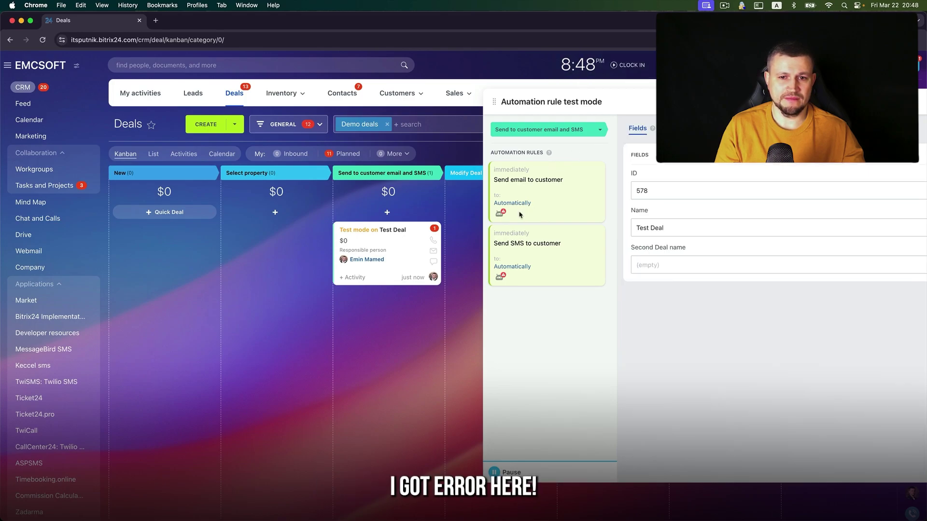
mouse_move(504, 216)
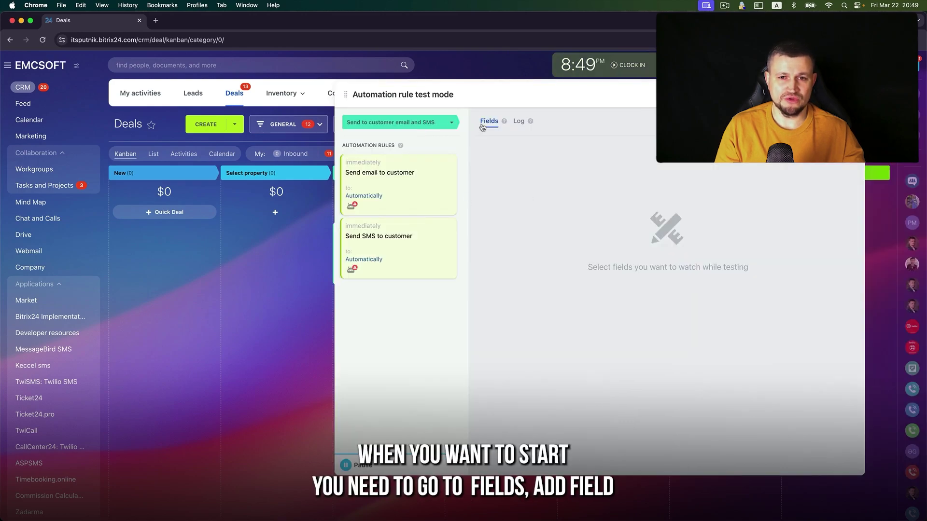
click(838, 121)
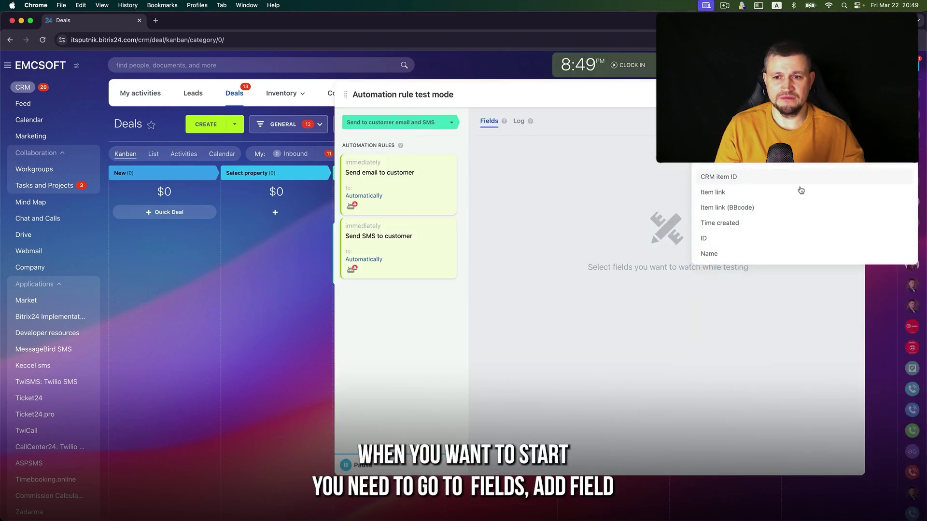
click(720, 252)
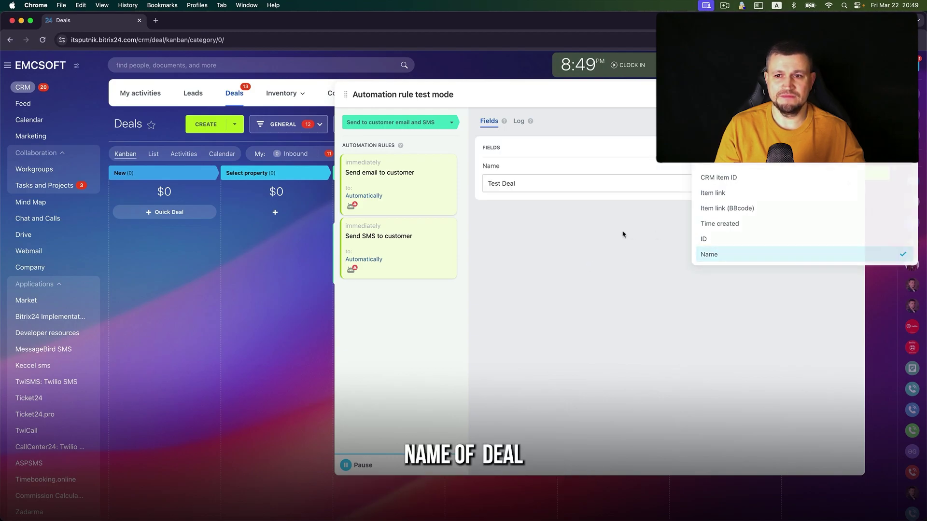
scroll(746, 250, down, 1)
scroll(747, 250, down, 10)
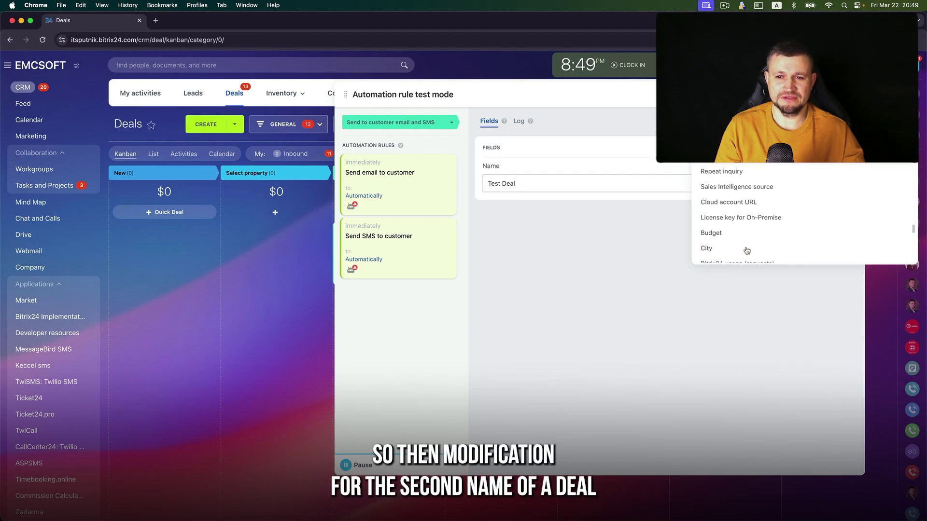
click(734, 176)
click(620, 287)
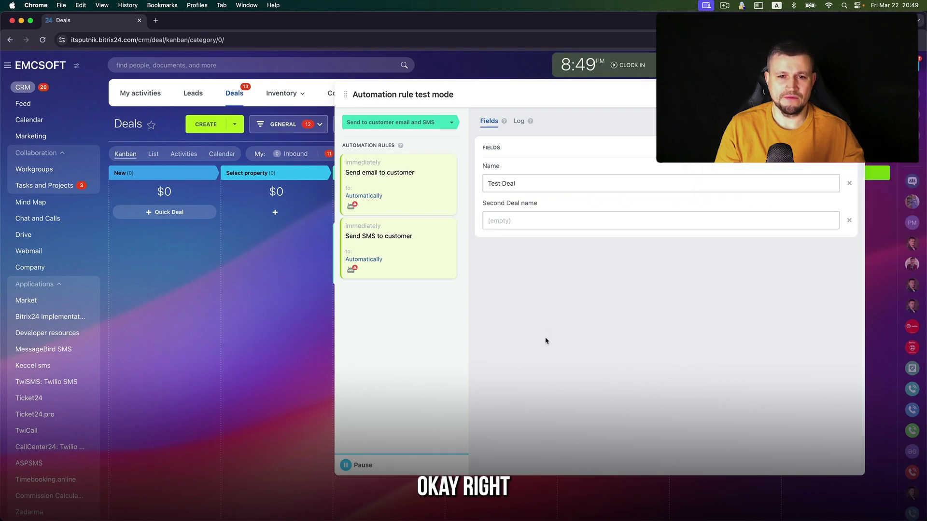
- Assign an existing contact as the client of the test deal, save the deal and return to the test mode
drag(535, 94, 679, 115)
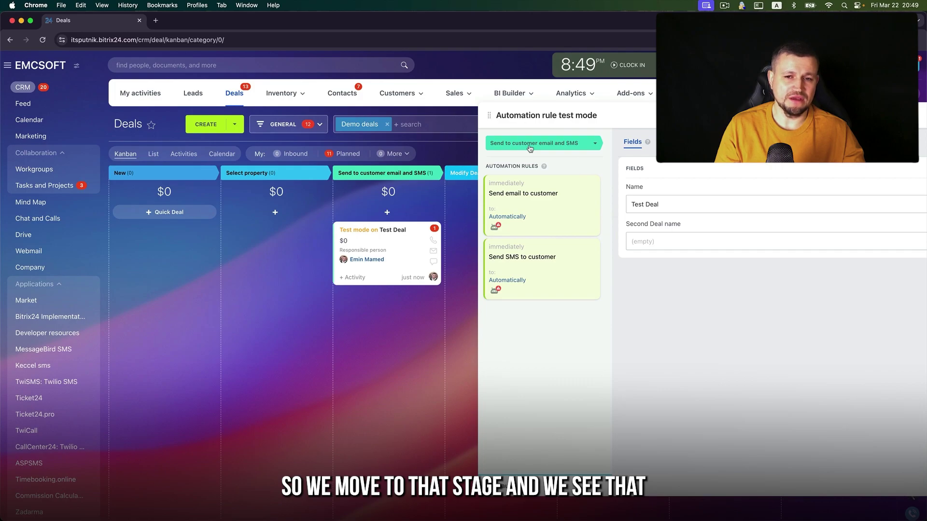
mouse_move(498, 226)
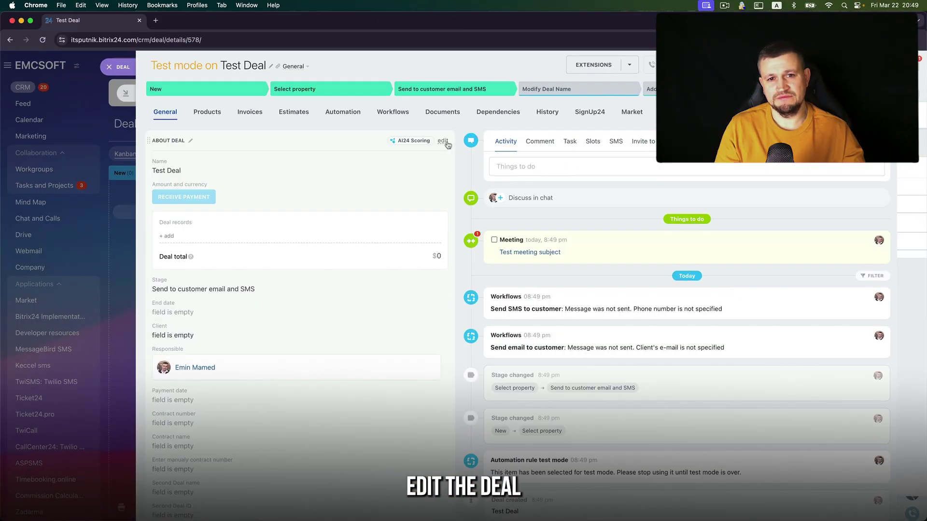
click(443, 142)
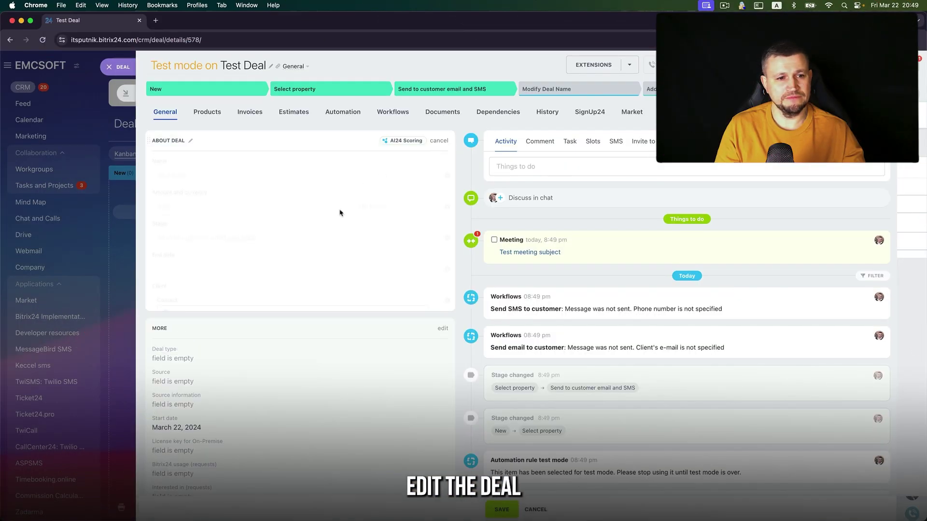
click(287, 313)
click(235, 407)
click(502, 507)
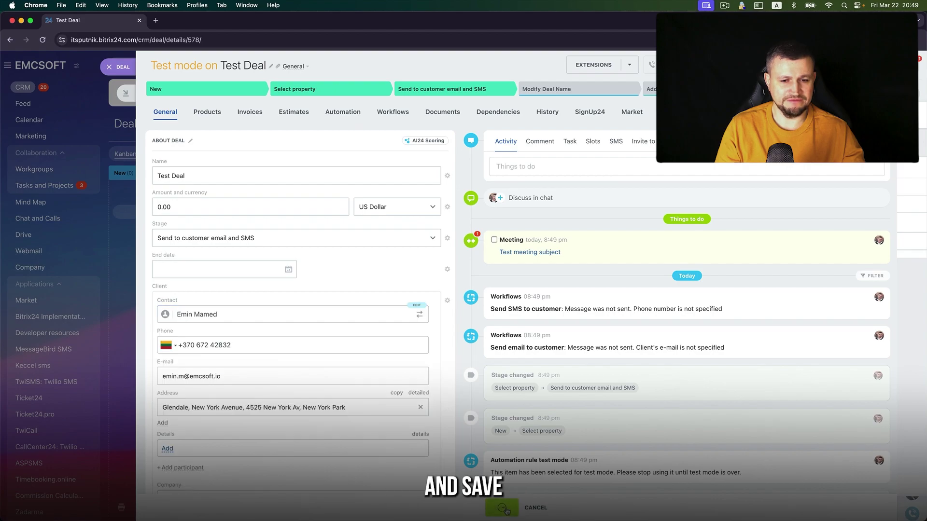
click(125, 67)
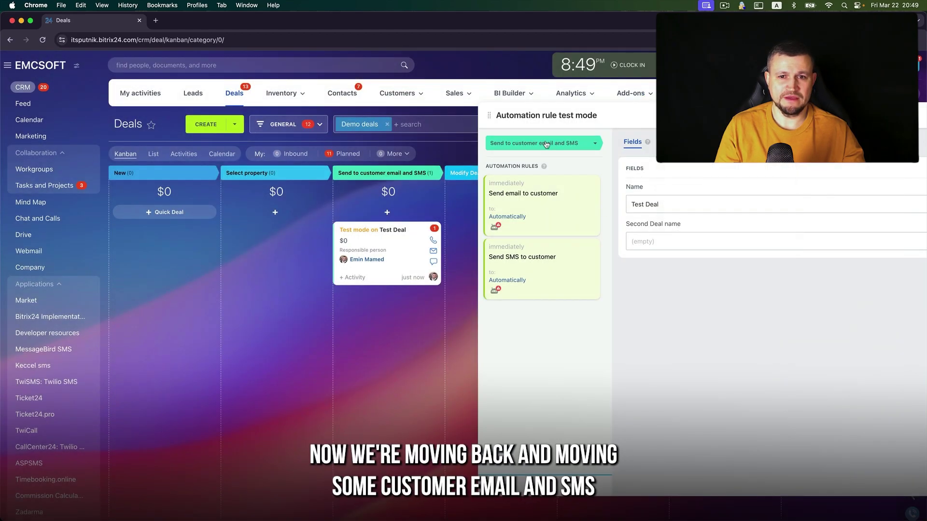
- Move the test deal back to Select property and again to Send to customer email and SMS to retest its rules
click(555, 143)
click(513, 179)
click(558, 143)
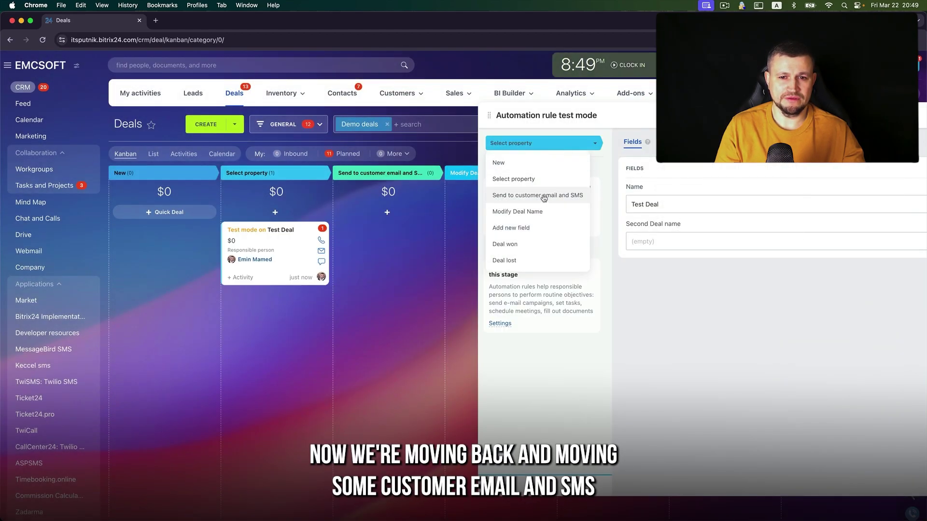
click(542, 196)
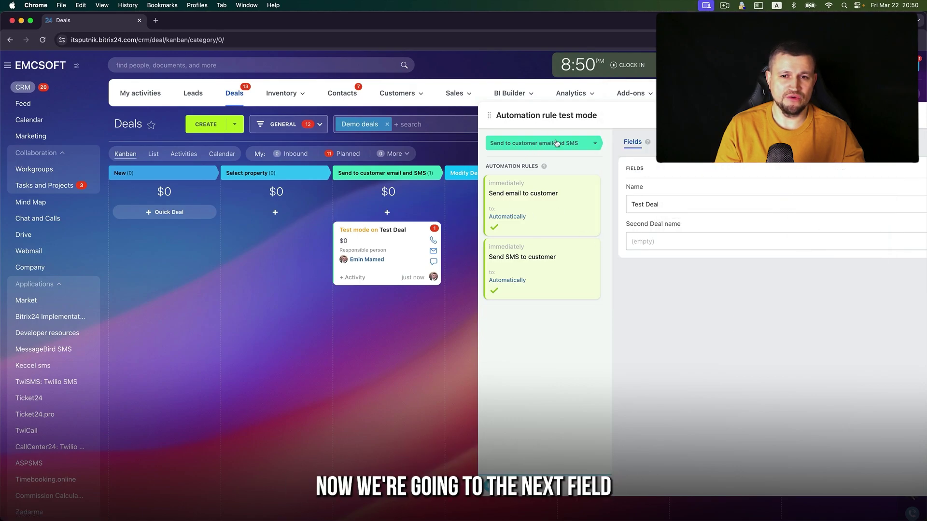
- Advance the test deal through the Modify Deal Name stage to Add new field, testing the Modify item rule at each
click(558, 143)
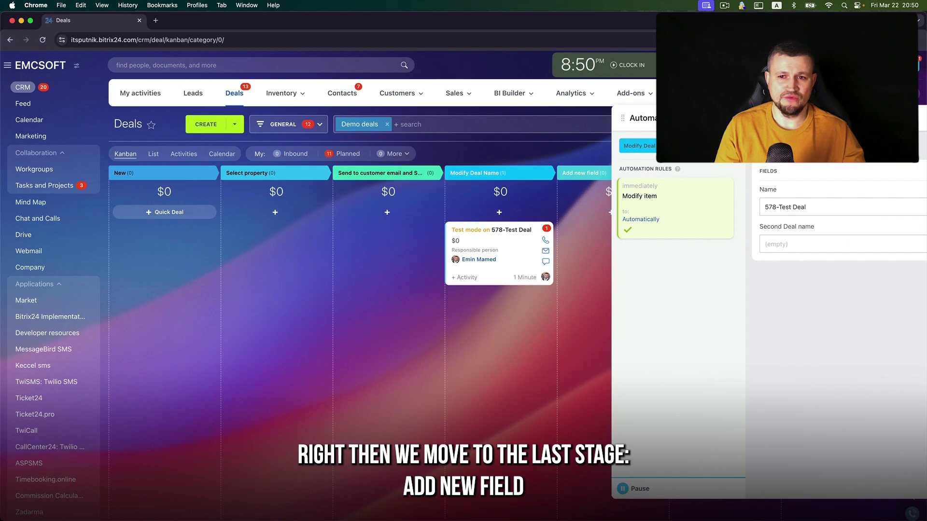
click(638, 145)
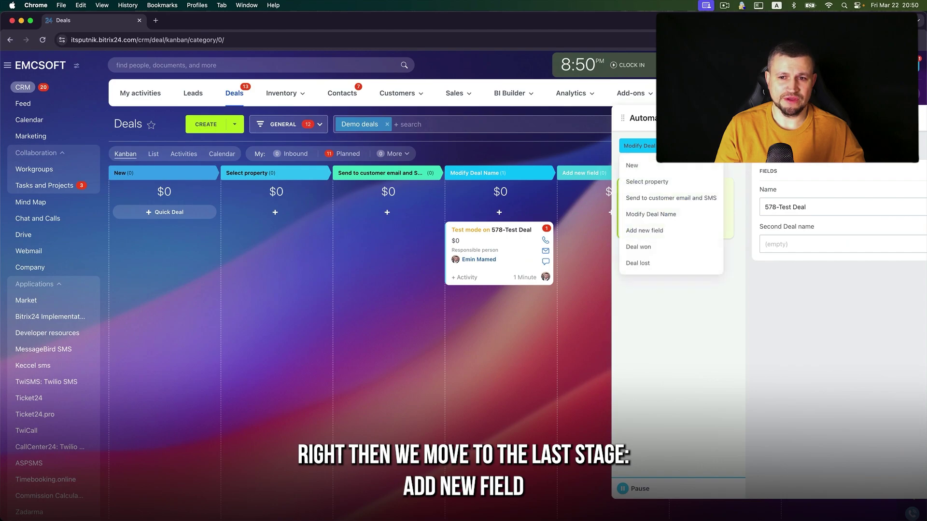
click(657, 234)
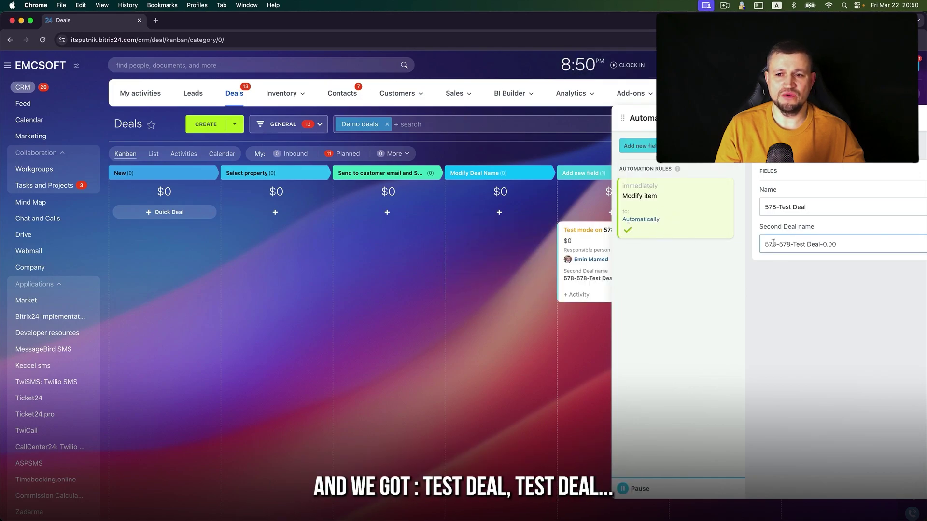
- Set the test deal's amount to $1,520 and move it to New and back to Add new field to retest the Second Deal name rule
drag(766, 246, 816, 244)
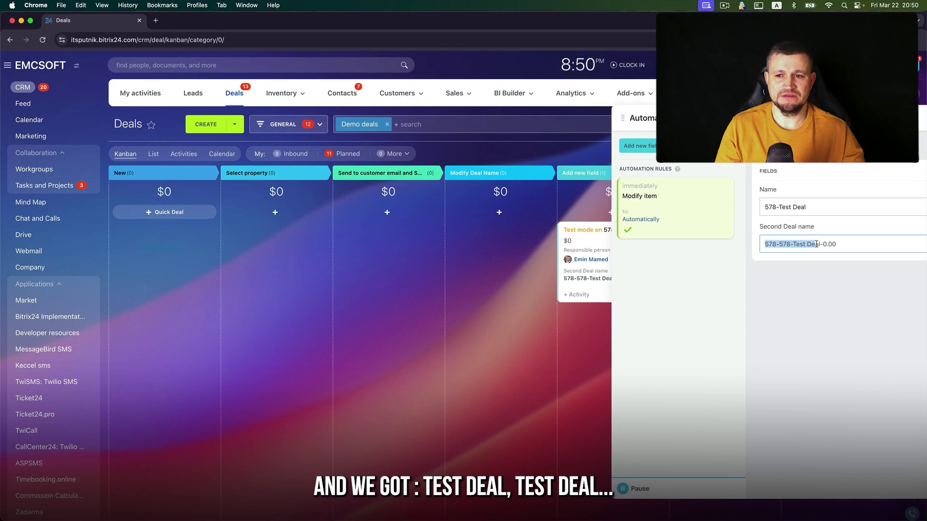
click(847, 244)
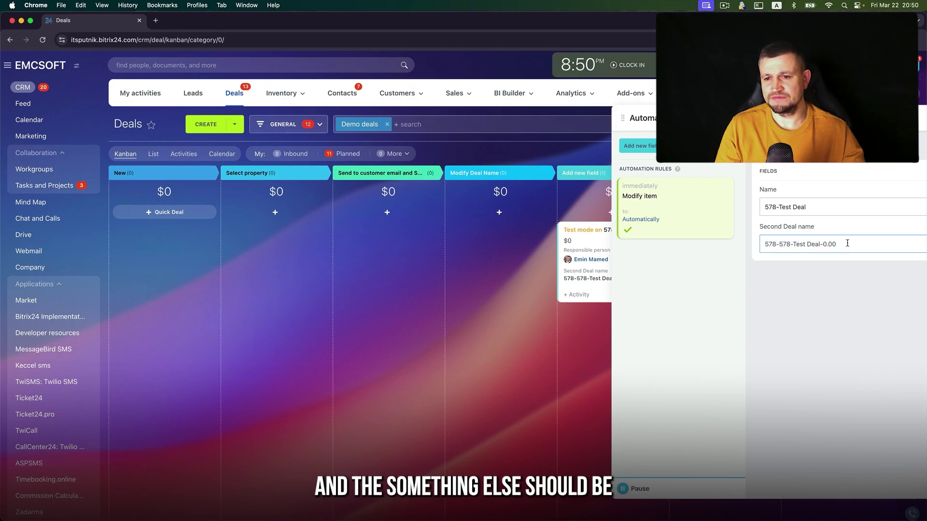
drag(848, 243, 825, 244)
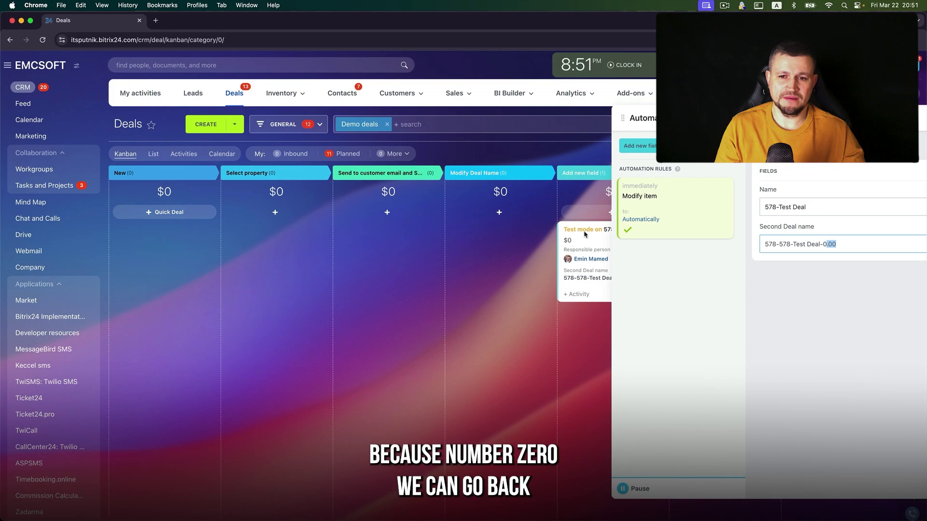
drag(586, 235, 240, 247)
click(239, 247)
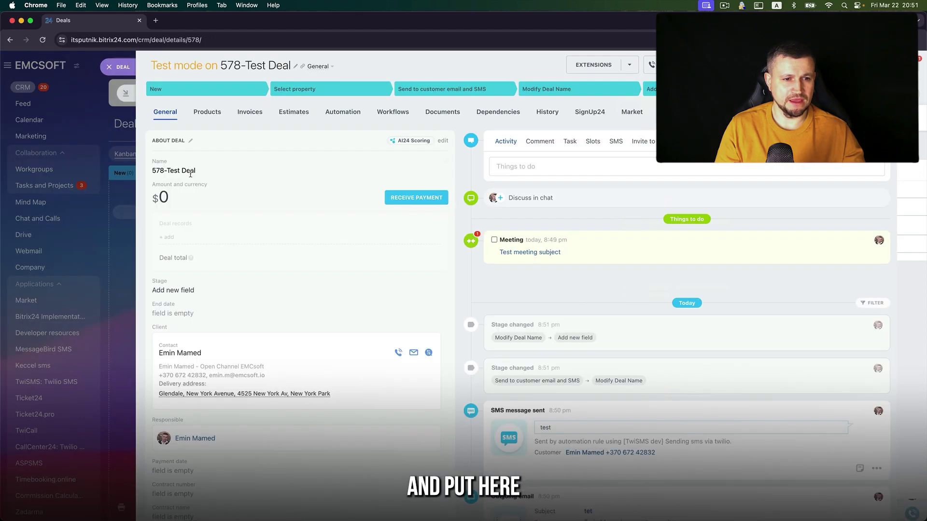
click(191, 196)
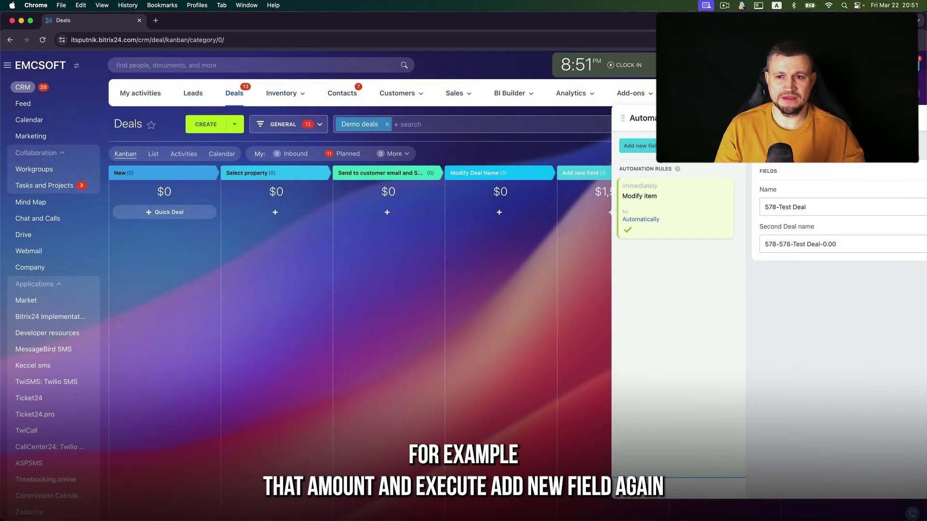
click(699, 231)
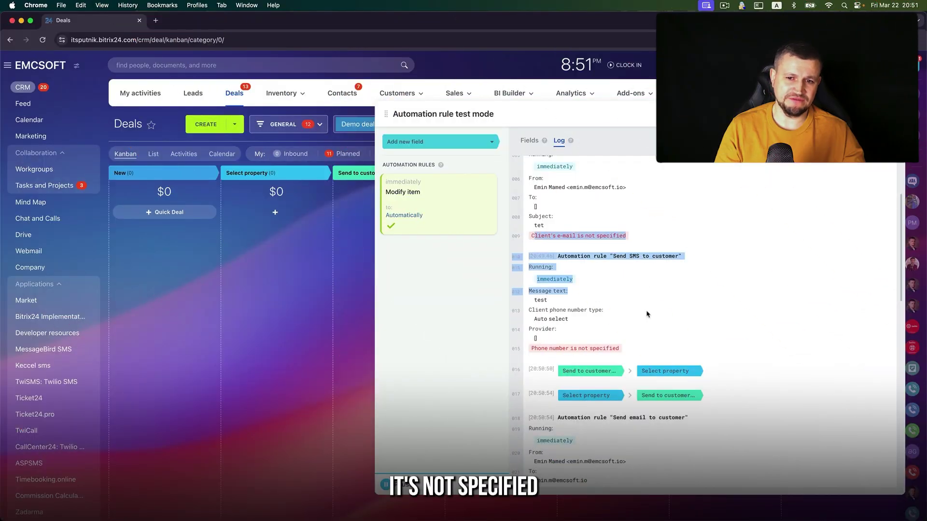
- Review the test log down to the last Modify item run and stop the test without deleting the test item
scroll(654, 332, down, 3)
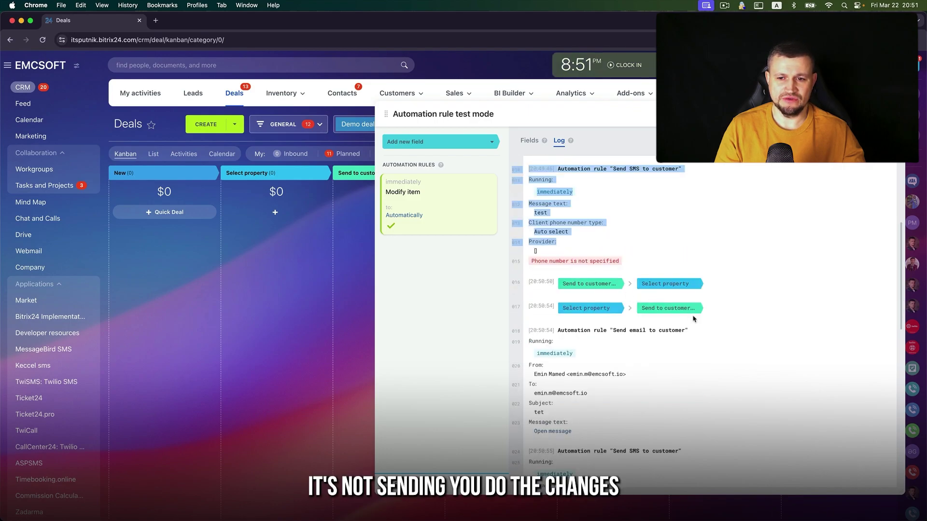
scroll(624, 338, down, 10)
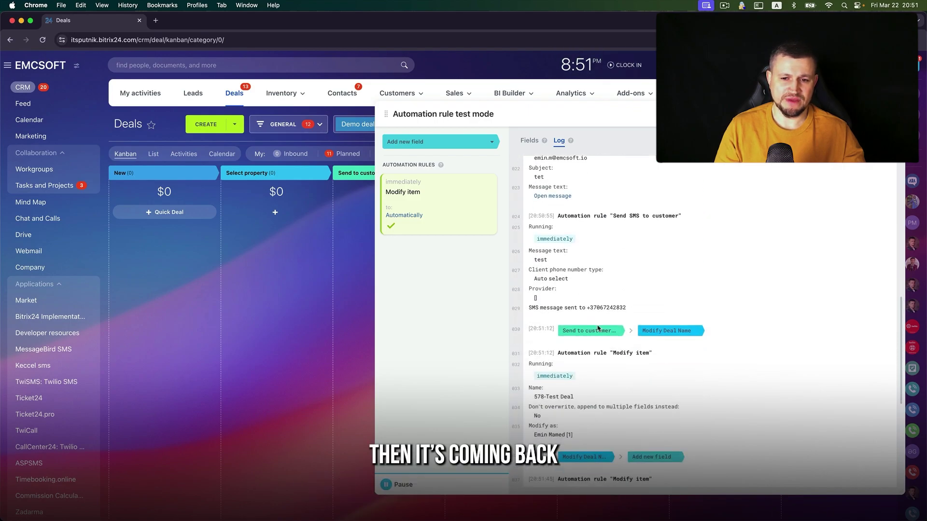
drag(561, 303, 575, 363)
scroll(584, 361, down, 6)
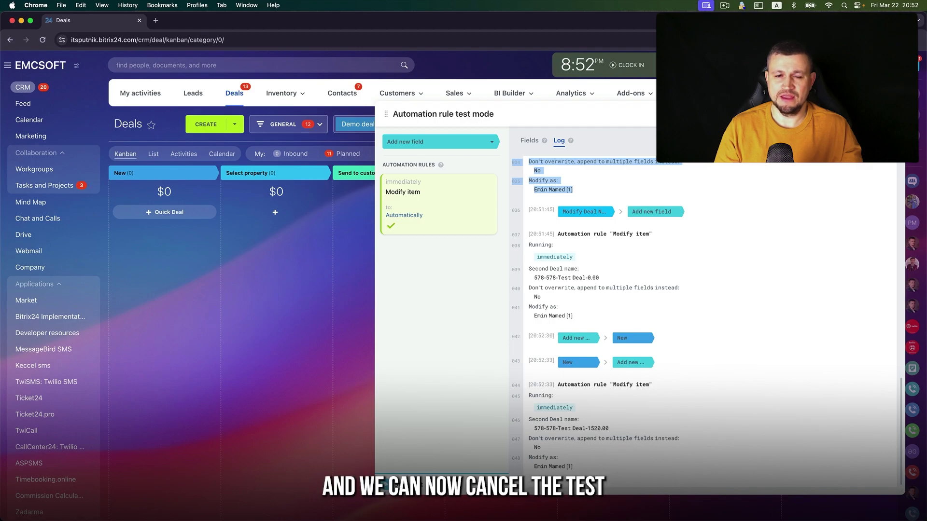
click(890, 114)
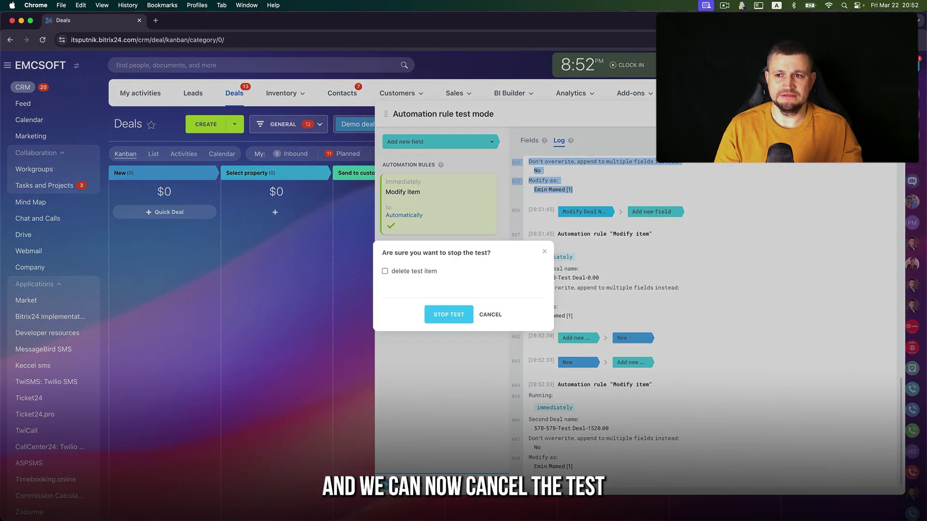
click(449, 315)
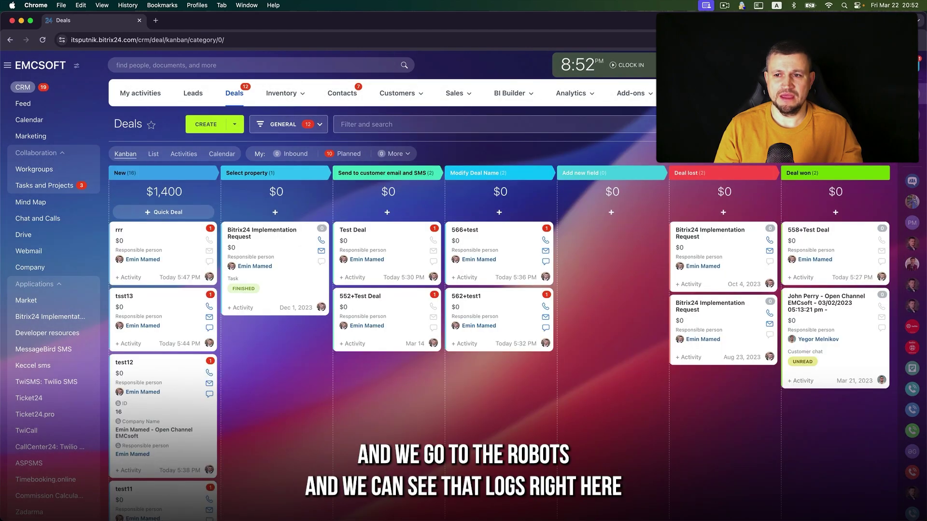
- Open the test logs in the deals' Sales automation and examine the latest log dated 22.03
click(862, 153)
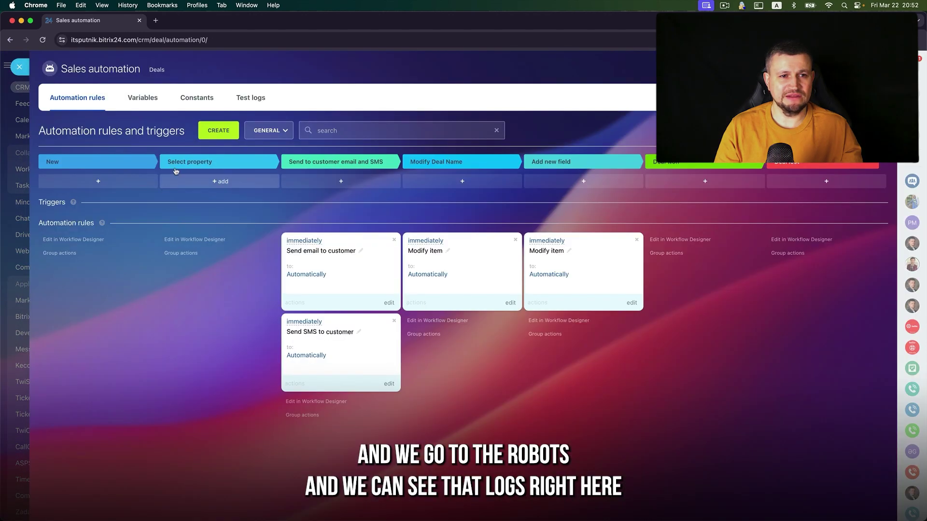
click(263, 102)
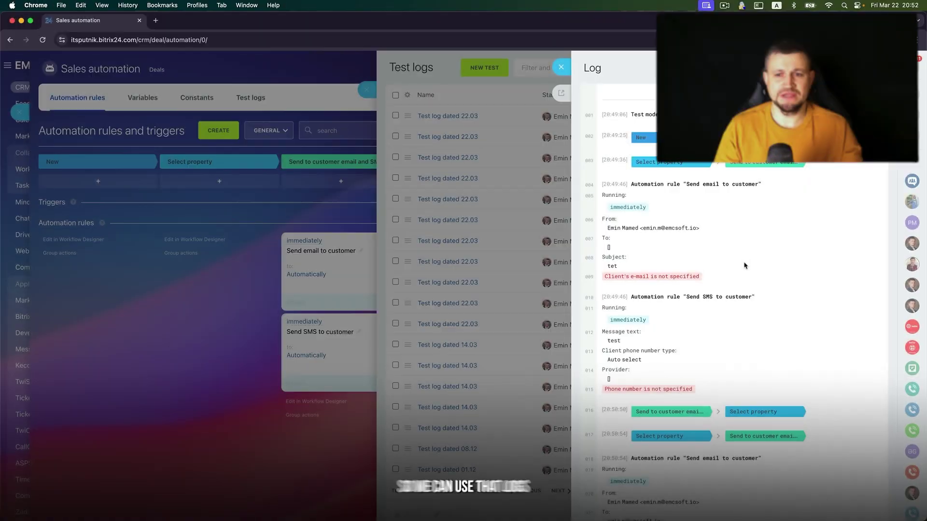
scroll(721, 367, down, 10)
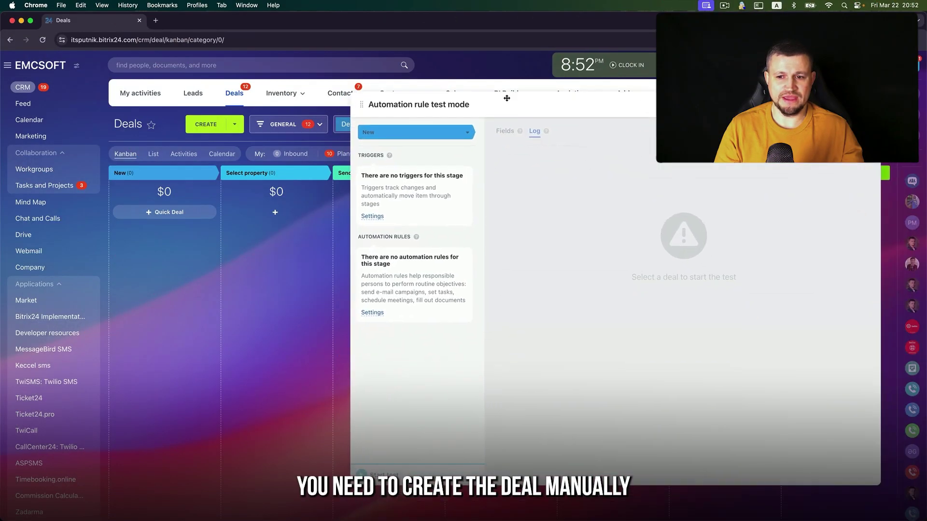
- Create a deal named test in stage New with an amount of 1,111 US Dollar and an existing contact as client
drag(506, 98, 542, 118)
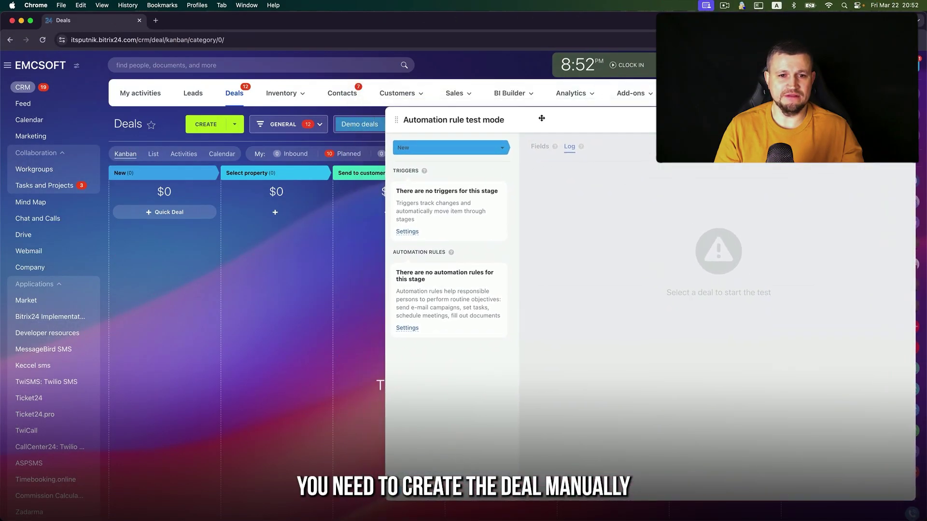
click(206, 125)
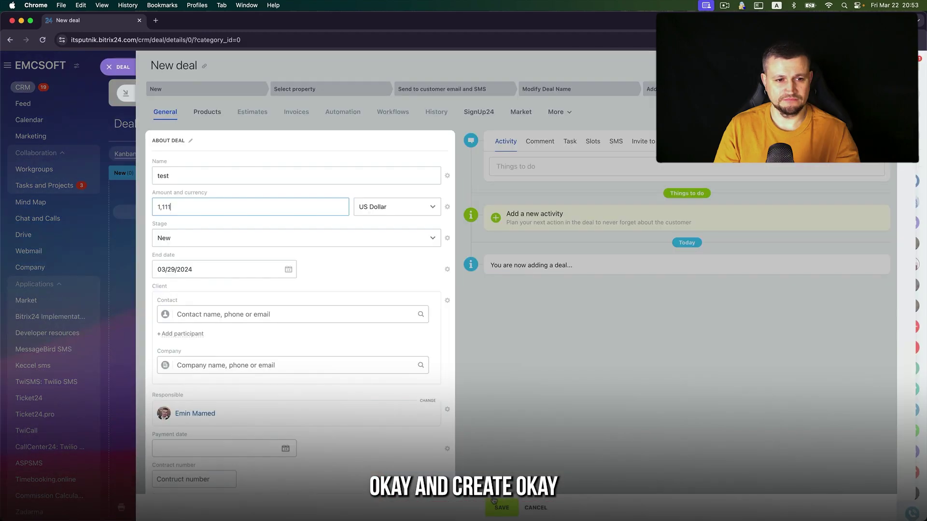
click(249, 314)
click(231, 394)
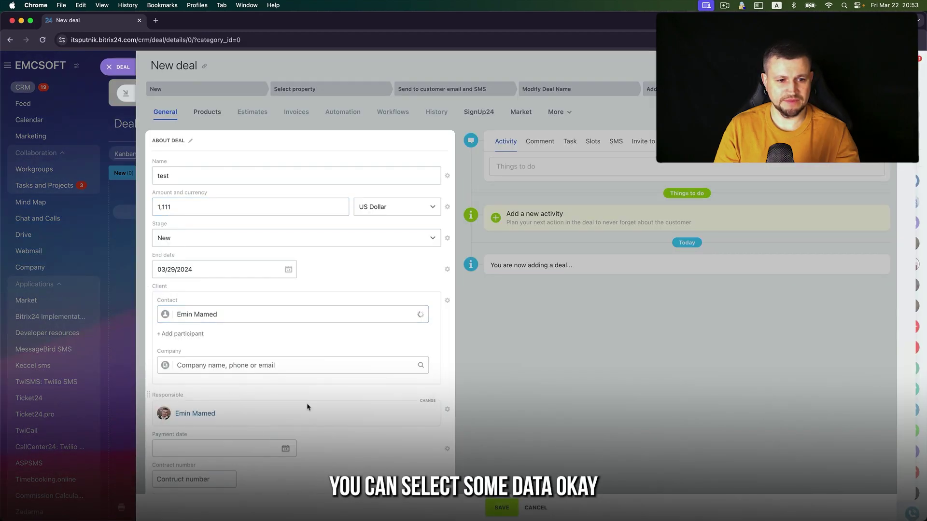
click(507, 506)
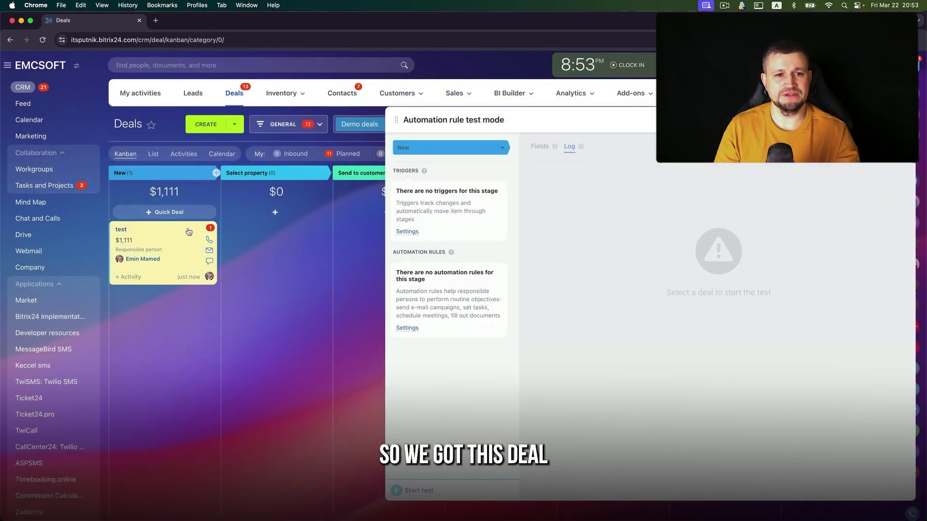
- Select the newly created test deal and try to add it to the automation rule test mode
click(209, 229)
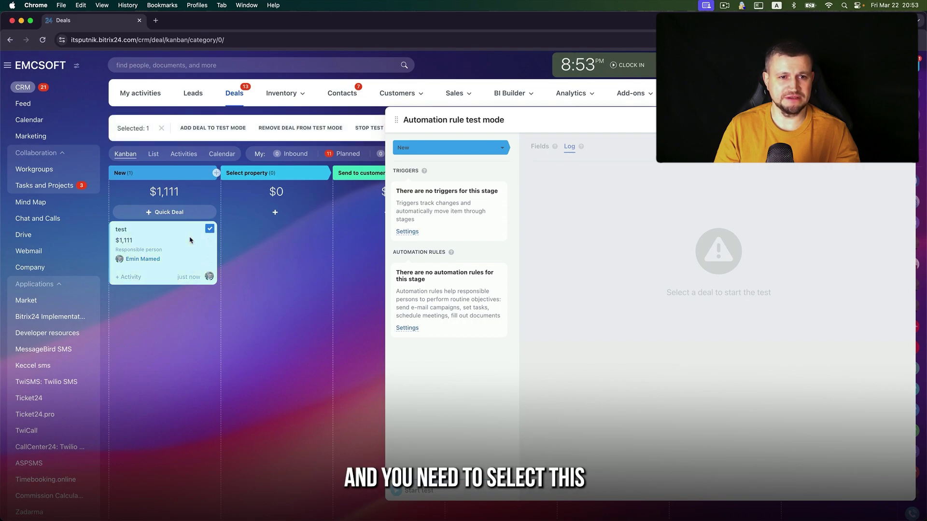
click(216, 132)
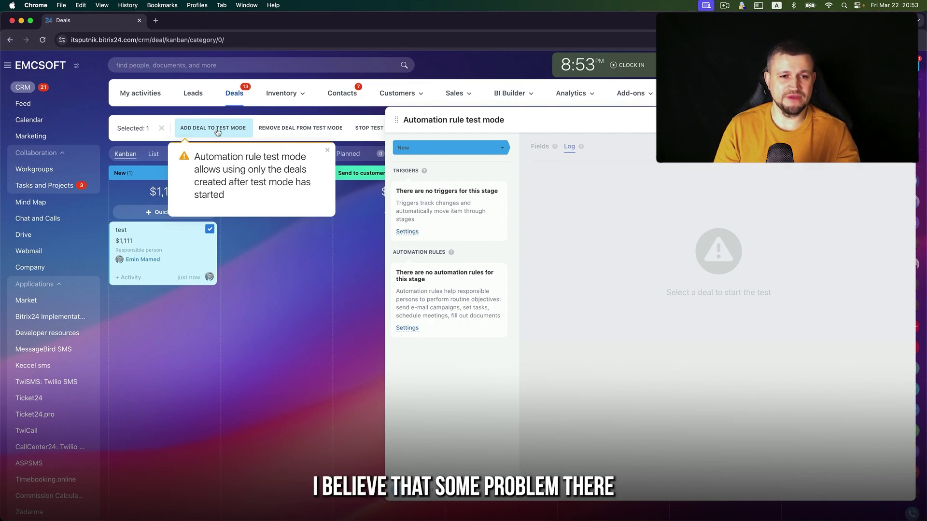
click(328, 151)
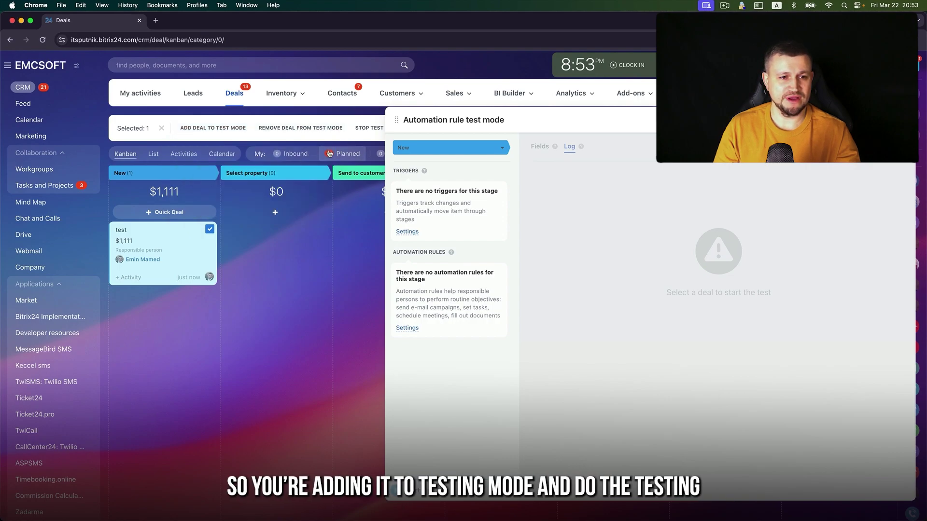